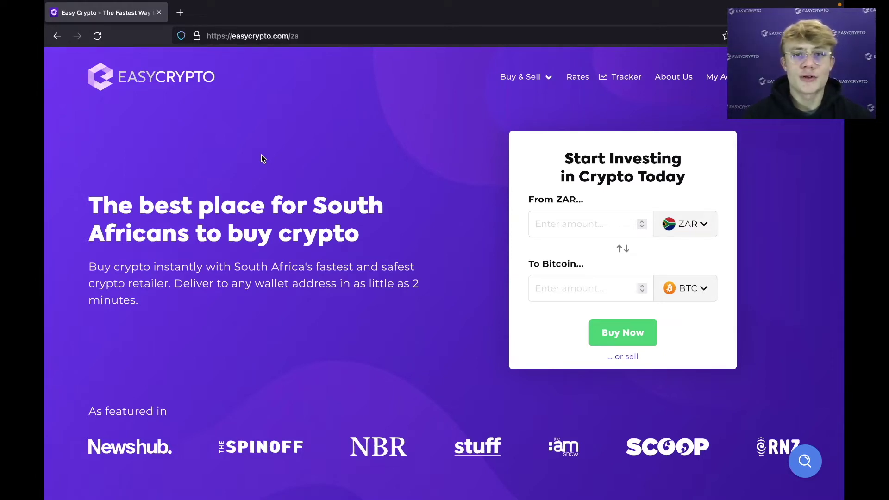
# Search 'atomic wallet' in a new Firefox tab and open the official site result.
pyautogui.click(180, 13)
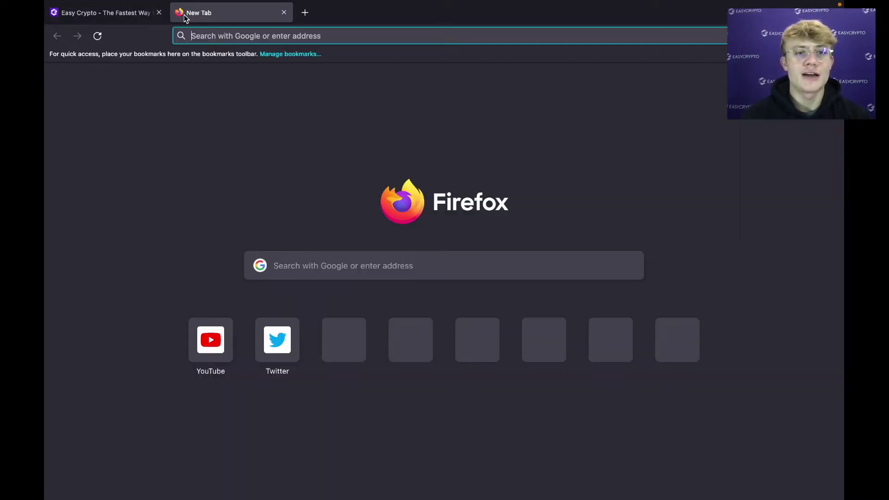
pyautogui.write('atomic wallet')
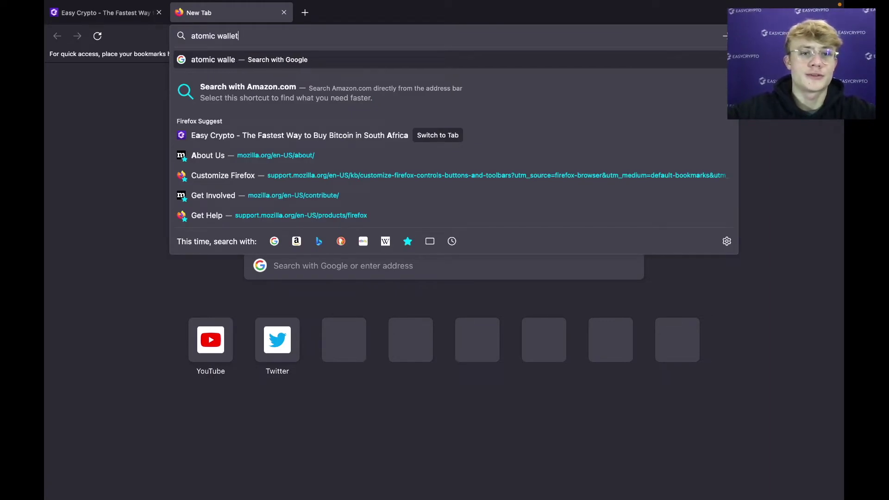
pyautogui.press('Return')
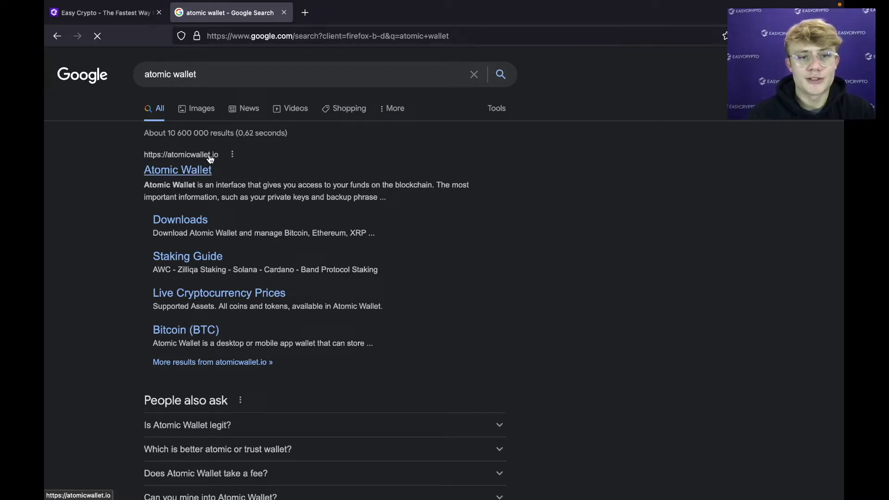
pyautogui.click(199, 173)
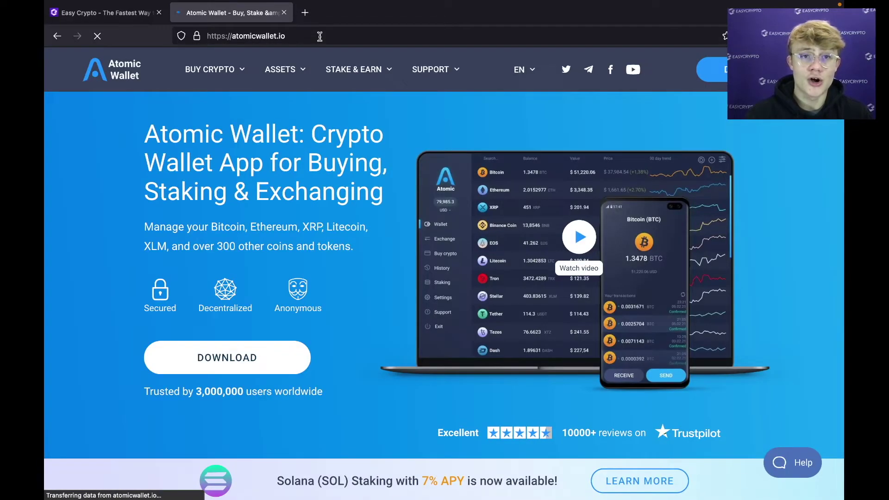
# Check the address bar to confirm the page is atomicwallet.io.
pyautogui.click(319, 36)
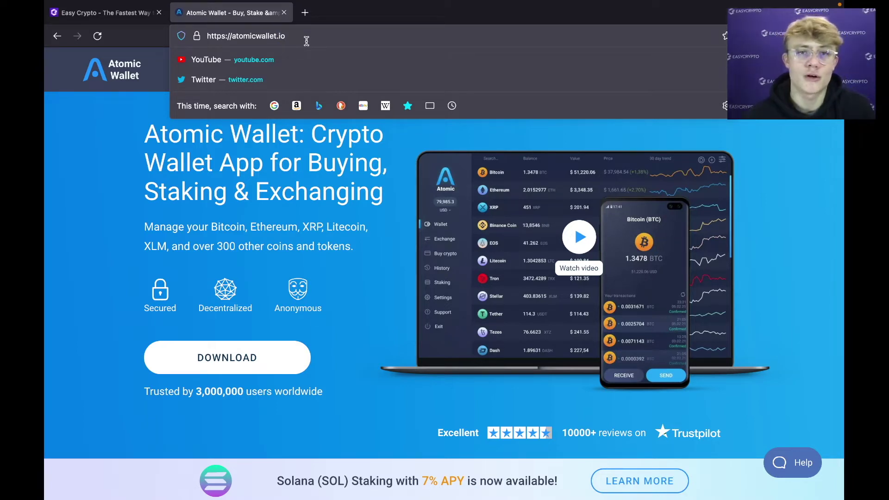
pyautogui.moveTo(307, 41); pyautogui.dragTo(164, 35)
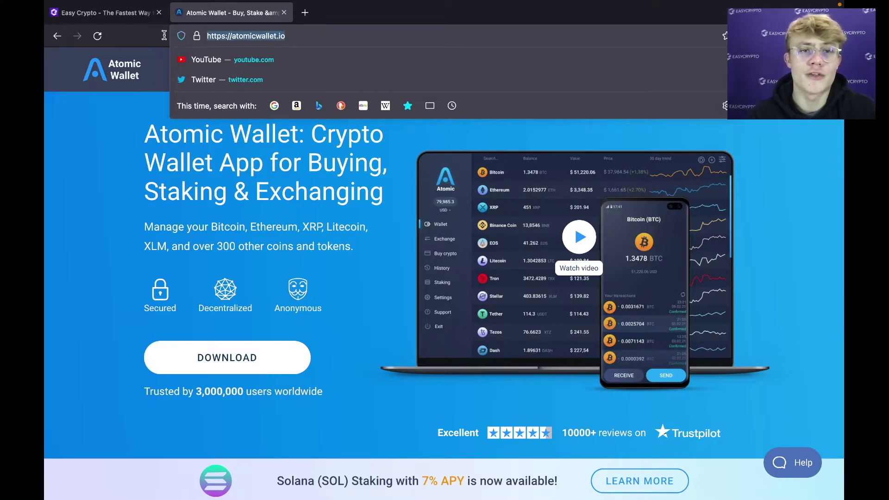
pyautogui.click(382, 285)
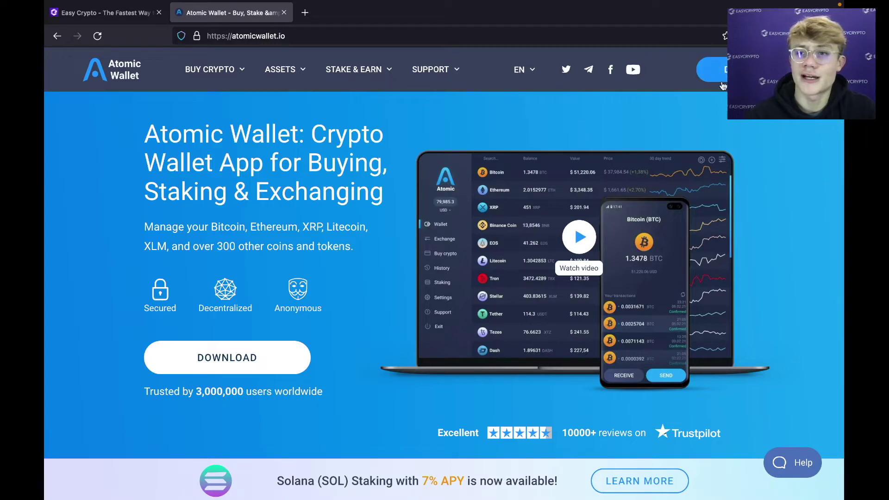
# Download the macOS installer atomicwallet-2.45.1-1089.dmg, dismiss the subscribe prompt, and leave full screen.
pyautogui.click(718, 76)
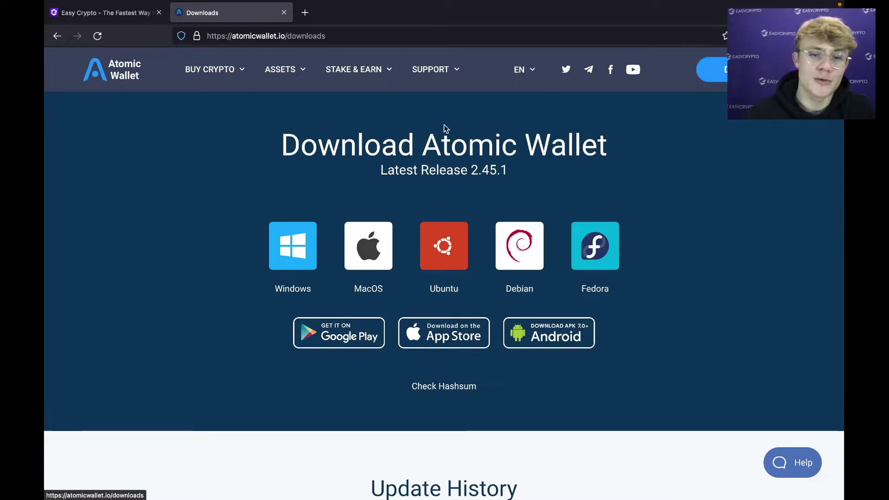
pyautogui.click(362, 258)
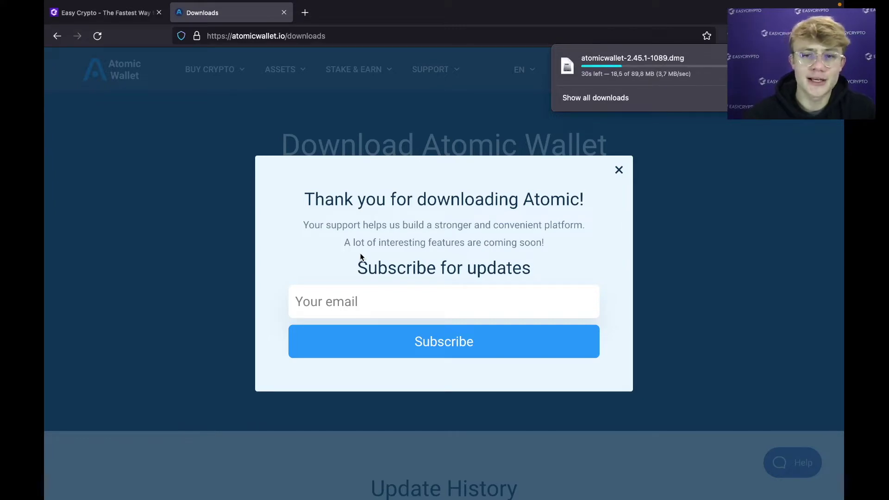
pyautogui.click(619, 171)
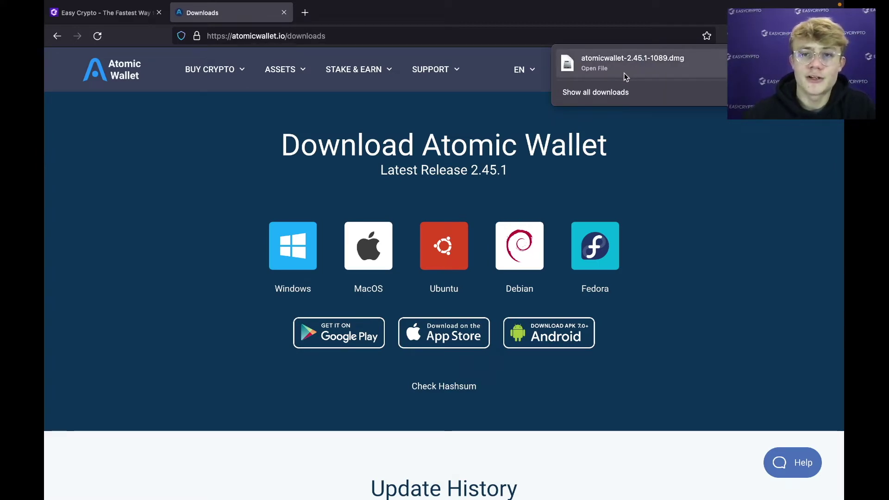
pyautogui.moveTo(238, 3)
pyautogui.click(76, 22)
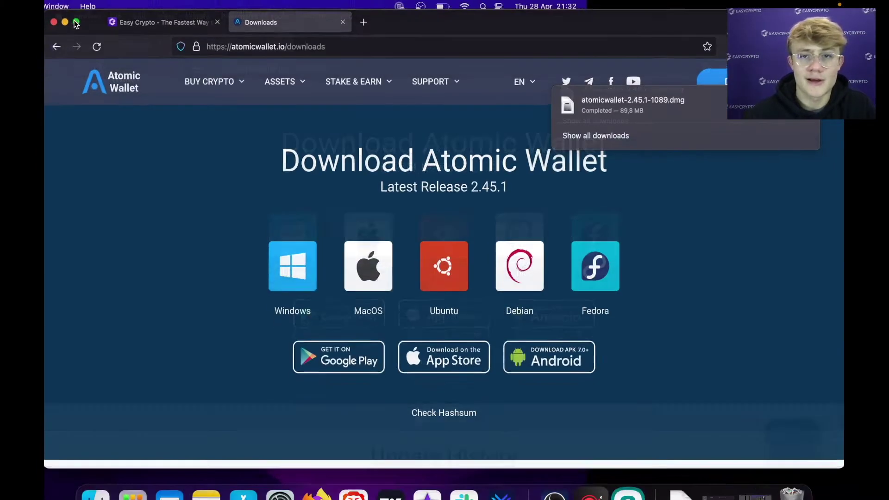
# Open the downloaded dmg from Downloads and copy Atomic Wallet into Applications.
pyautogui.click(720, 473)
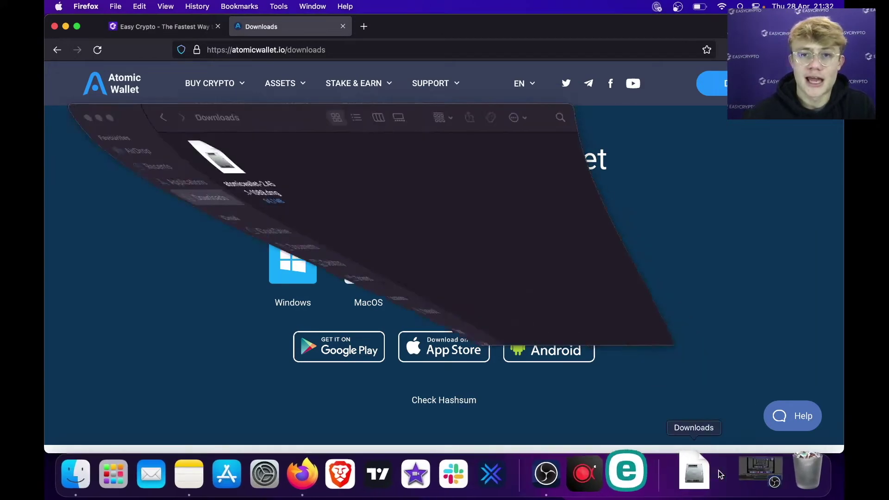
pyautogui.moveTo(258, 95); pyautogui.dragTo(503, 114)
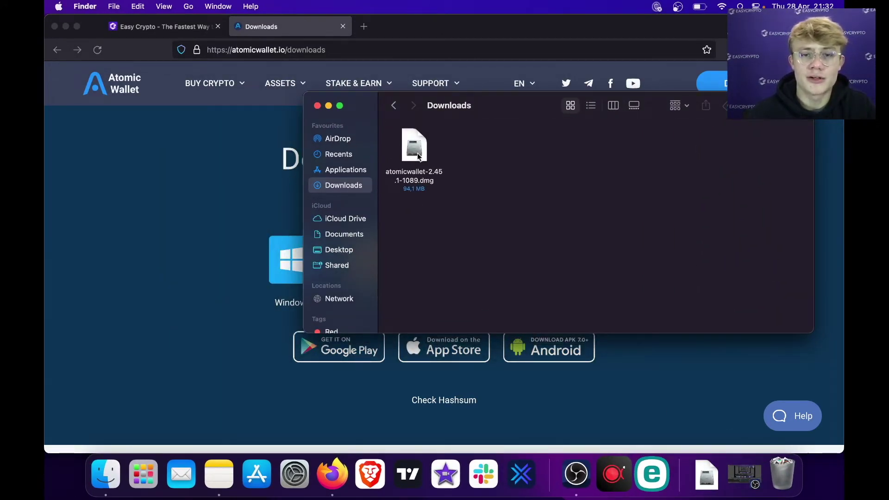
pyautogui.doubleClick(418, 156)
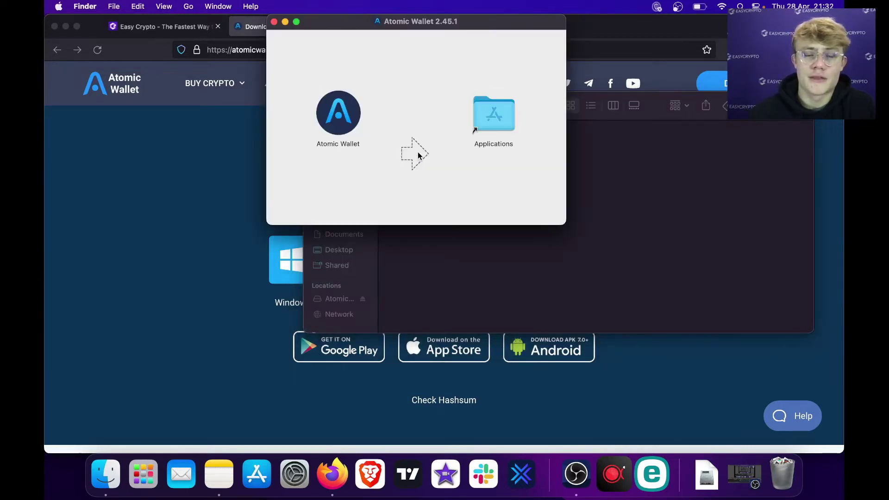
pyautogui.moveTo(342, 115); pyautogui.dragTo(502, 119)
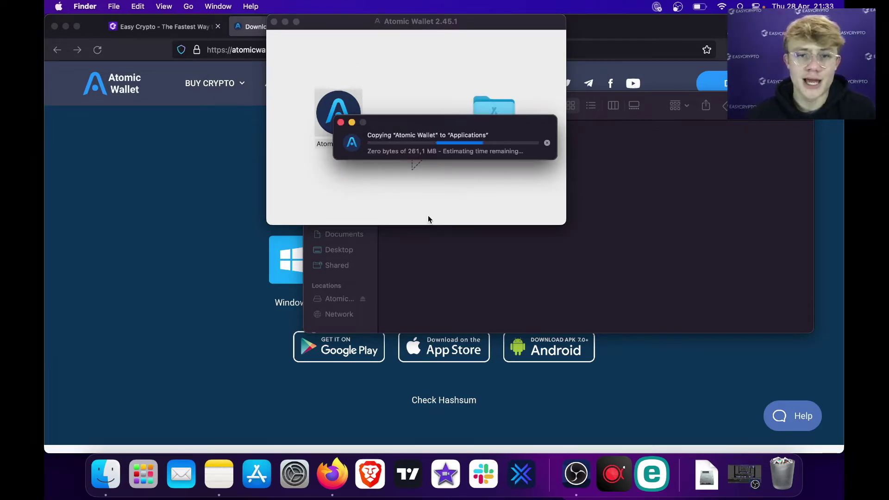
# Launch the installed Atomic Wallet from the Applications folder.
pyautogui.click(521, 303)
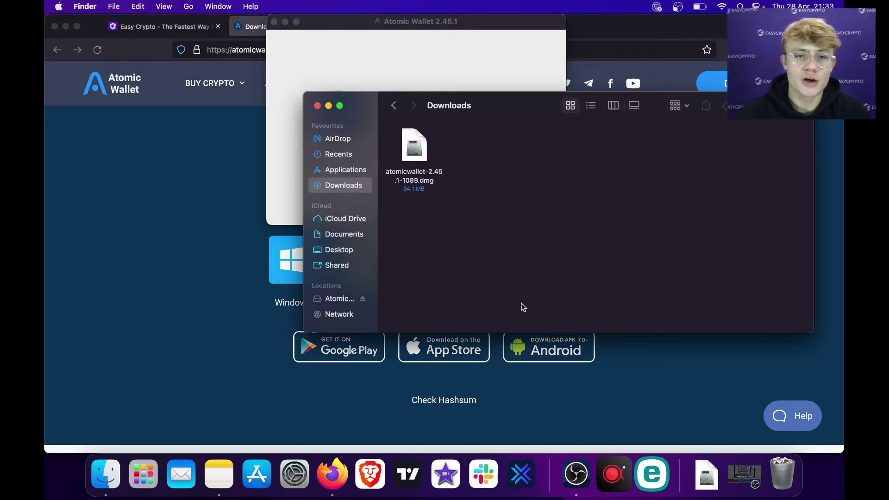
pyautogui.click(351, 169)
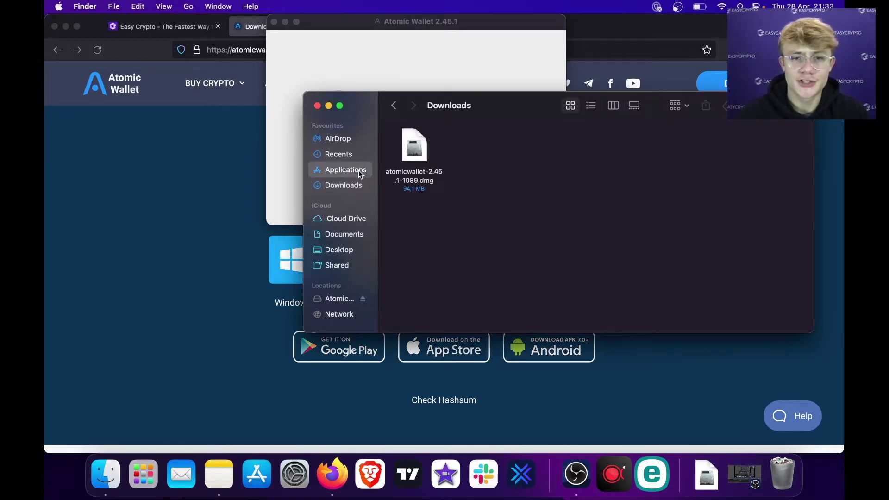
pyautogui.scroll(10, 524, 207)
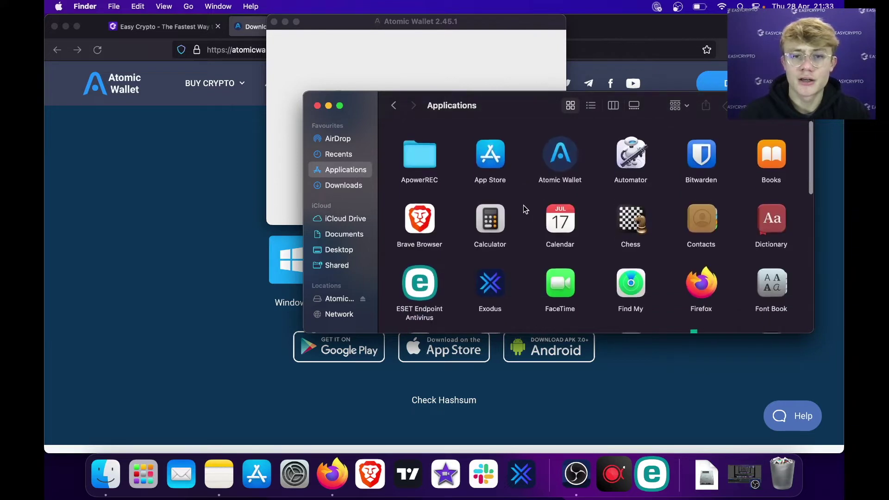
pyautogui.doubleClick(561, 155)
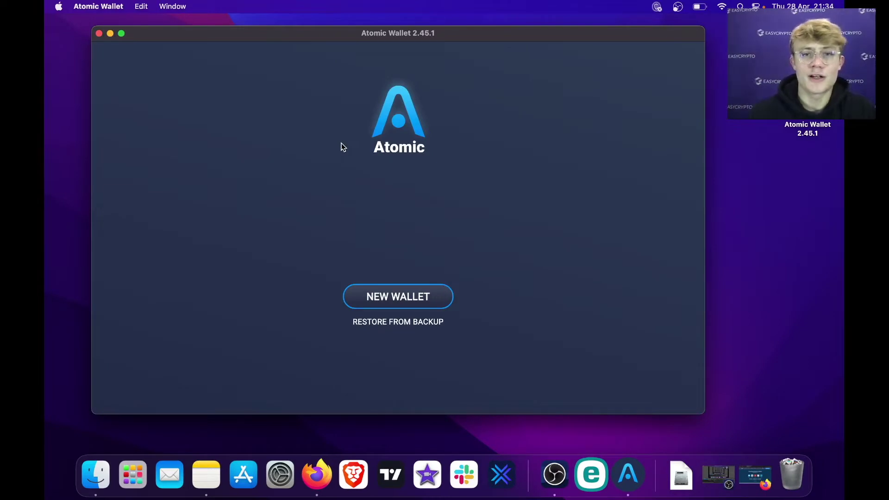
# Go full screen, start a new wallet, and paste the same password into both fields.
pyautogui.click(121, 33)
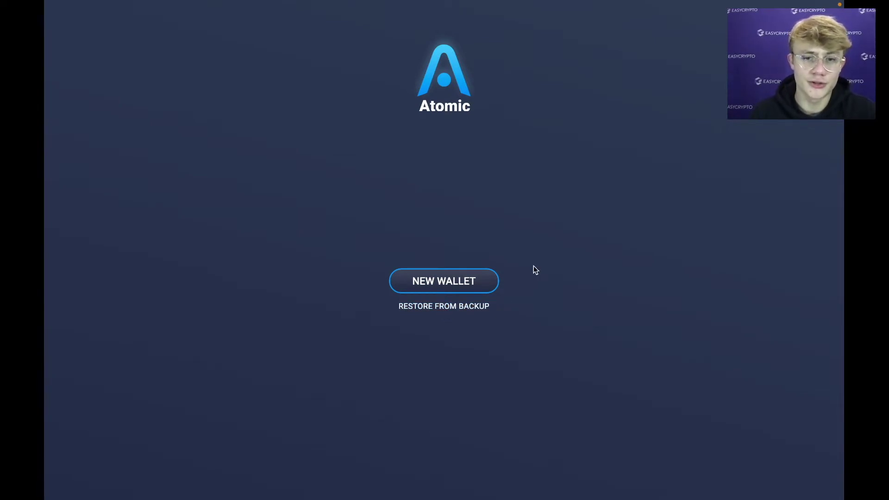
pyautogui.click(443, 284)
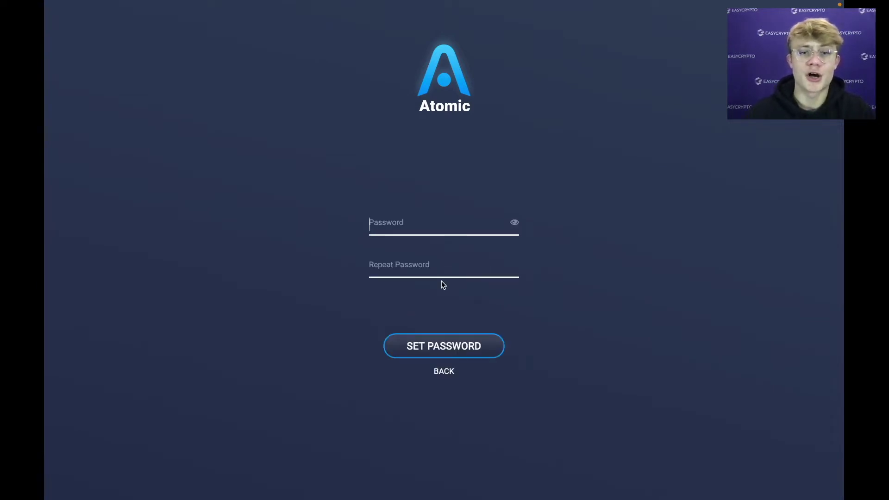
pyautogui.hotkey('ctrl', 'v')
pyautogui.click(410, 266)
pyautogui.hotkey('ctrl', 'v')
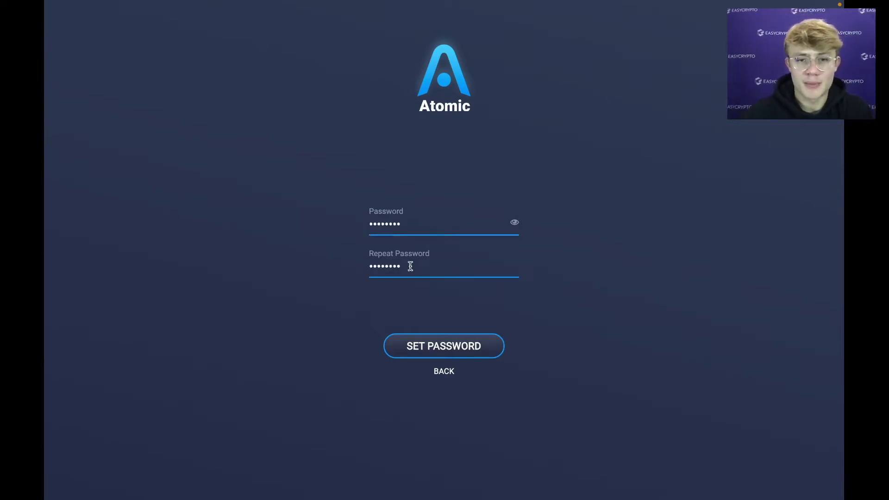
# Set the password to create the wallet, then open it once loading finishes.
pyautogui.click(445, 351)
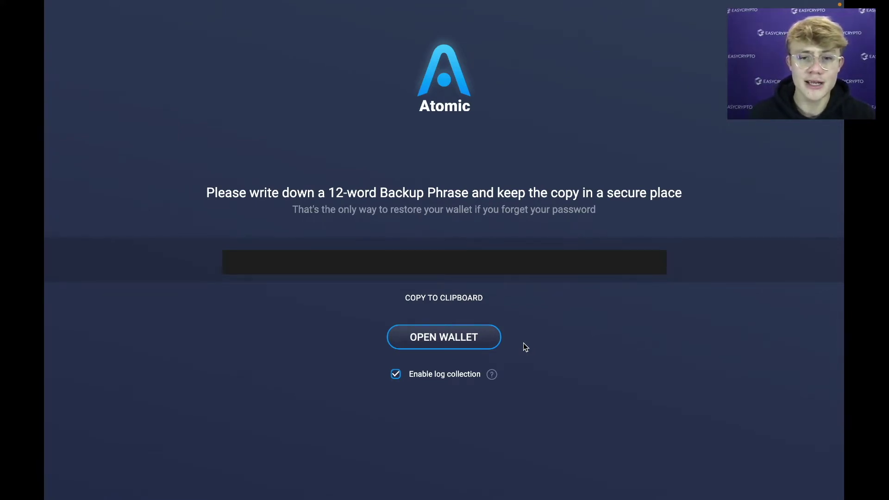
pyautogui.click(474, 335)
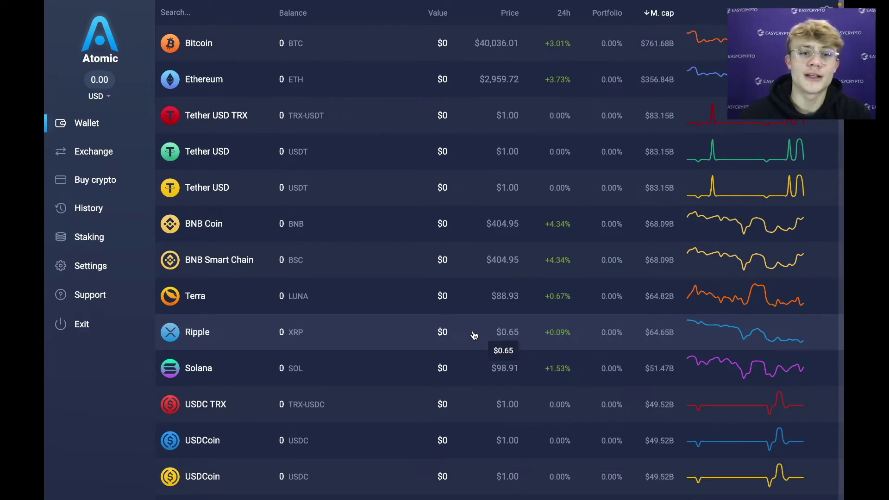
# Scroll the zero-balance coin list from Bitcoin down to Cosmos and back to the top.
pyautogui.scroll(-5, 474, 335)
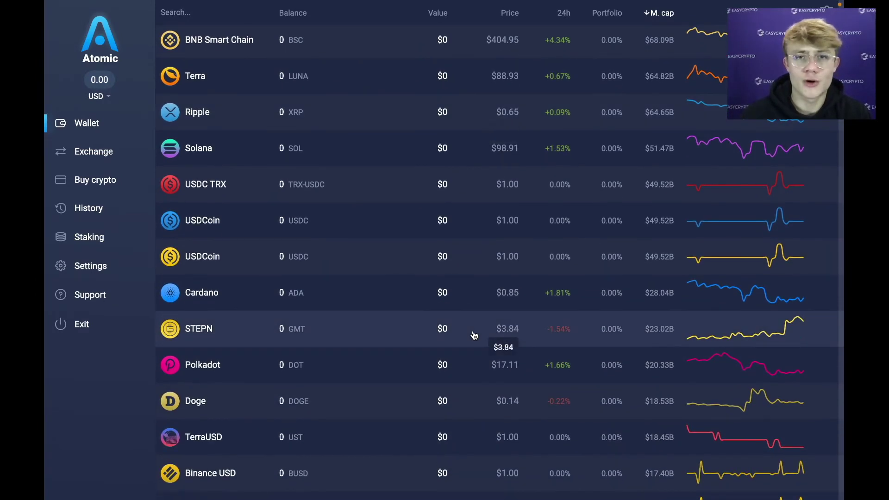
pyautogui.scroll(-10, 474, 336)
pyautogui.scroll(-2, 474, 335)
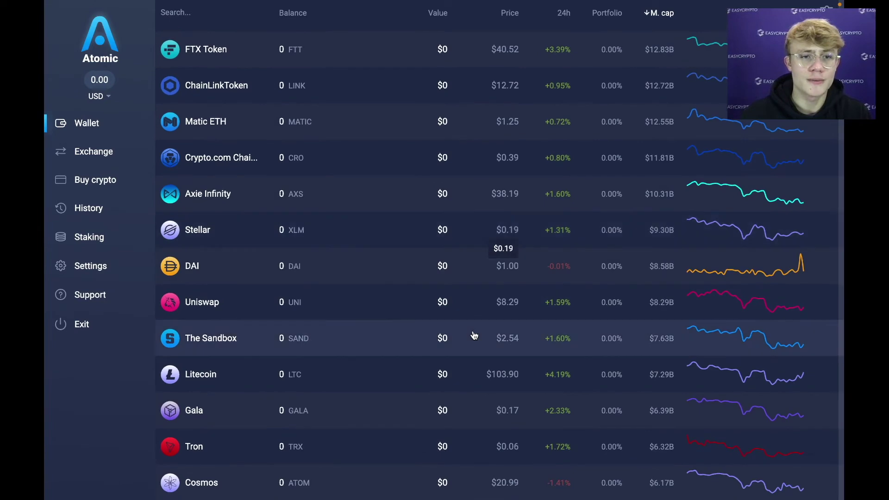
pyautogui.scroll(20, 474, 335)
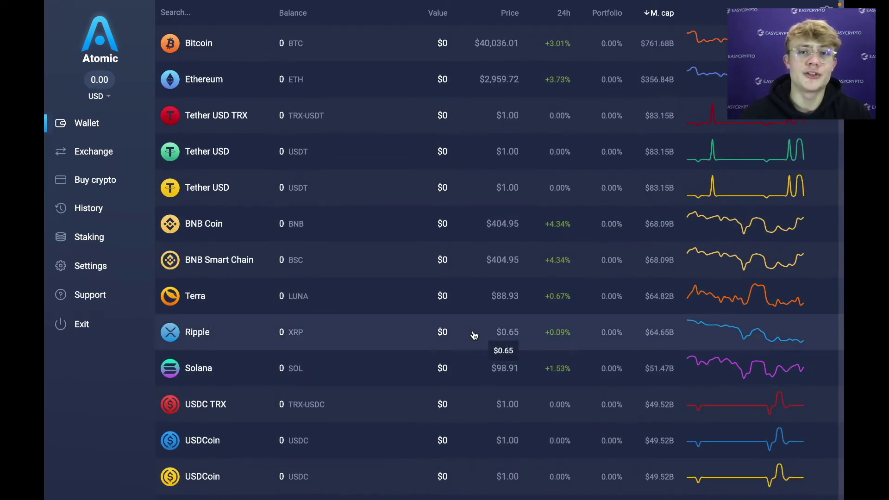
# Open the Bitcoin wallet and copy its receiving address.
pyautogui.click(247, 40)
pyautogui.moveTo(525, 246)
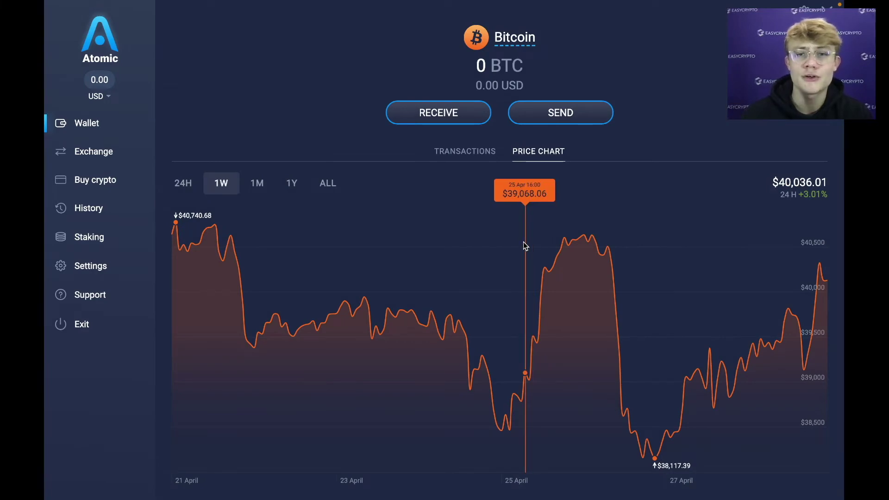
pyautogui.click(441, 114)
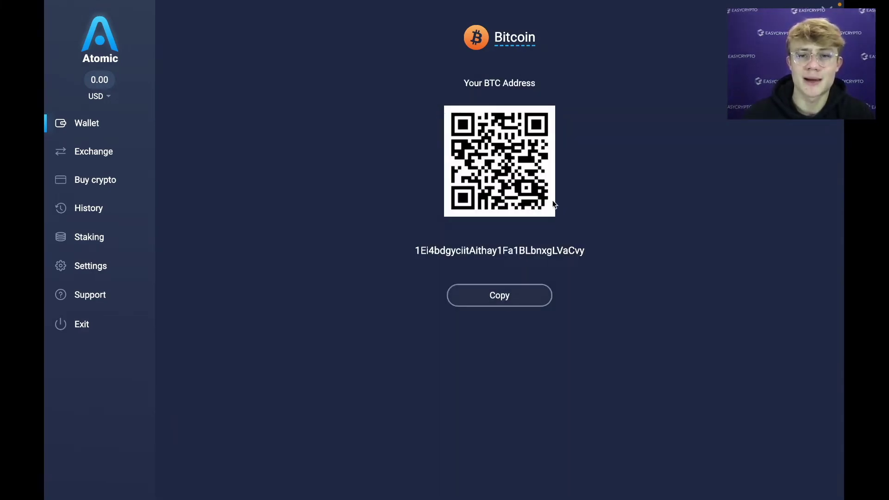
pyautogui.click(484, 253)
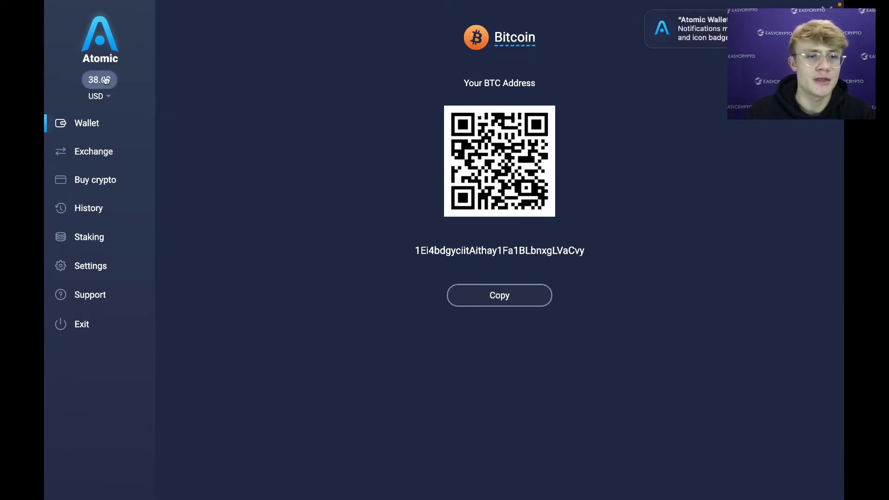
# Dismiss the notification, return to the Bitcoin overview, and exit full screen.
pyautogui.click(647, 12)
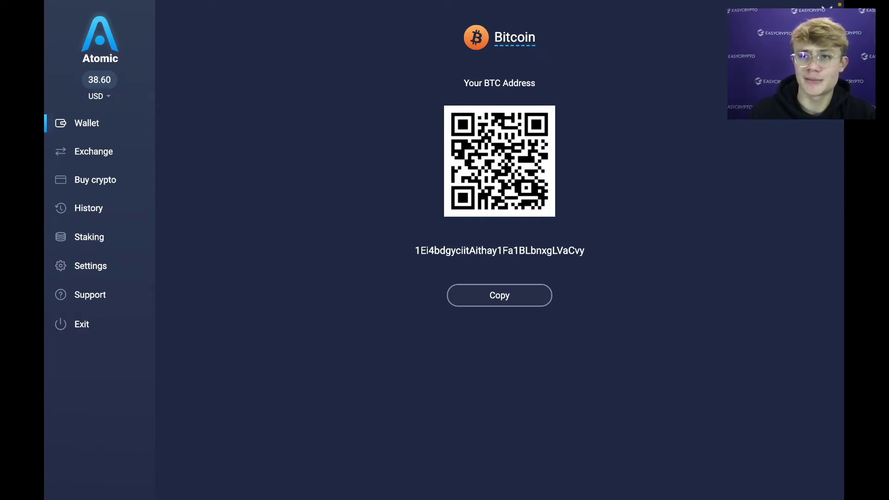
pyautogui.click(440, 224)
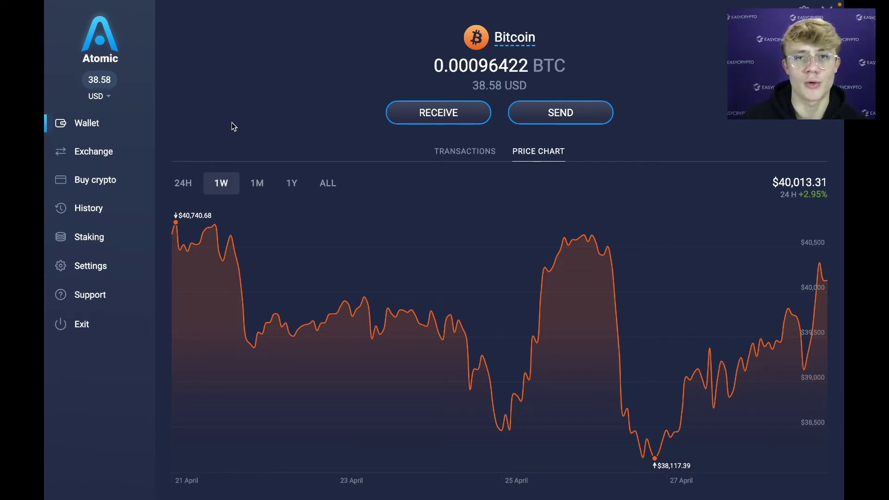
pyautogui.click(73, 21)
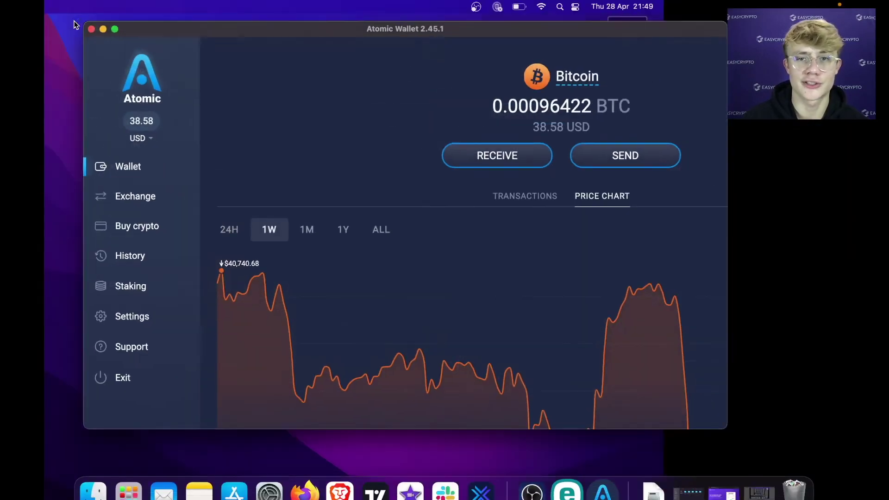
# Copy the recipient Bitcoin address from the bitaps tab's URL, then minimise Firefox.
pyautogui.click(723, 492)
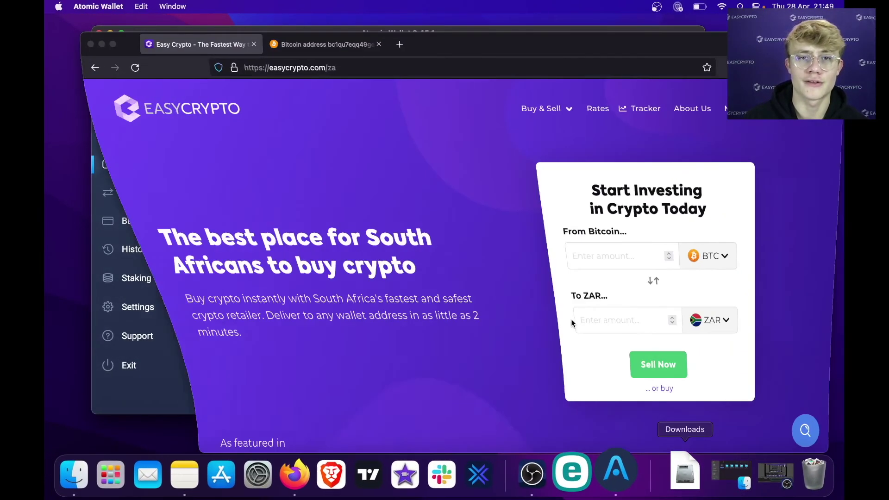
pyautogui.click(350, 45)
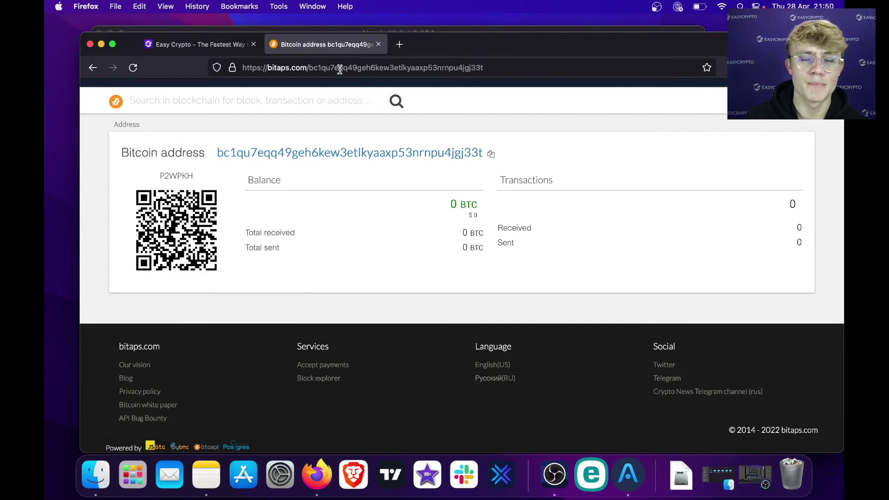
pyautogui.doubleClick(362, 69)
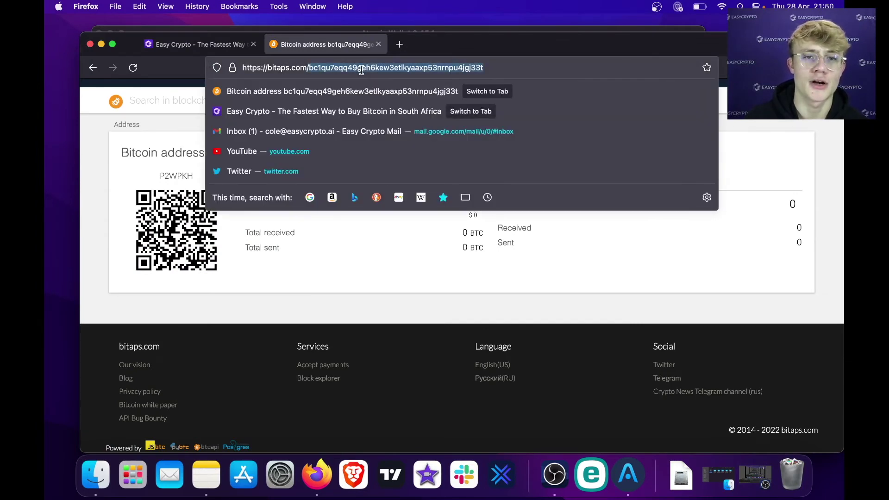
pyautogui.press('super+c')
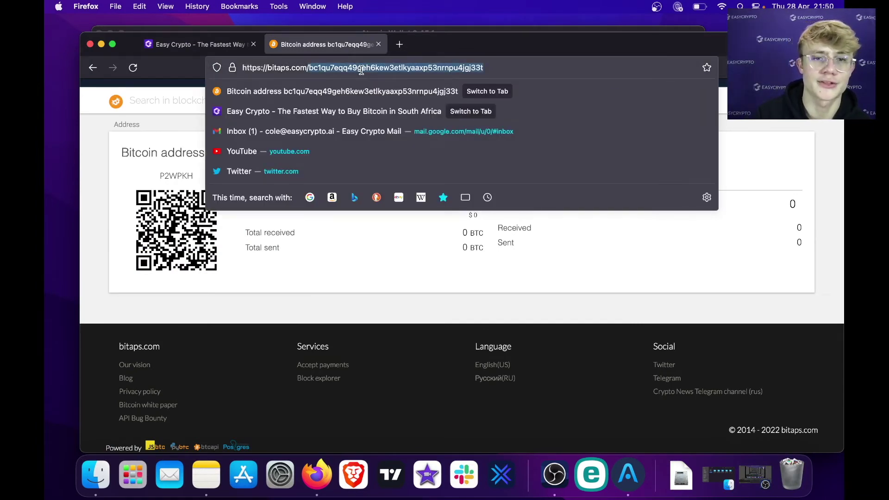
pyautogui.click(102, 44)
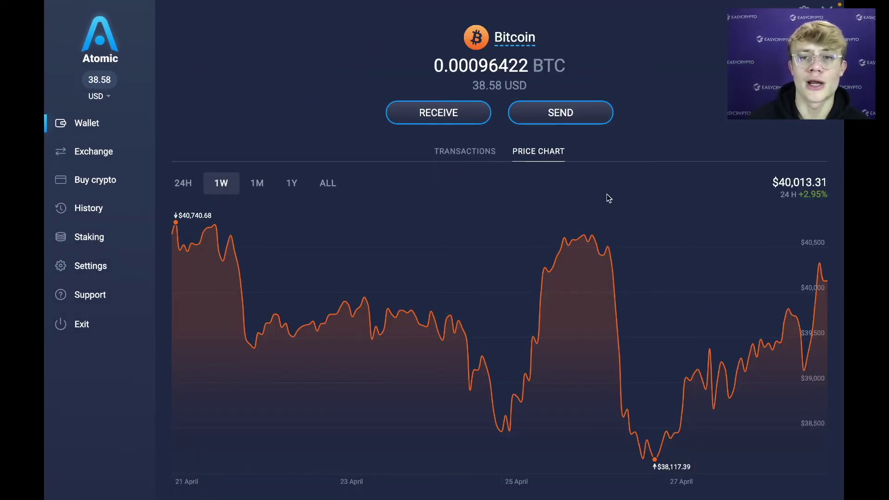
# Fill Send Bitcoin with the pasted address, the full 0.00091456 BTC, and custom fee 26 sat/B.
pyautogui.click(560, 113)
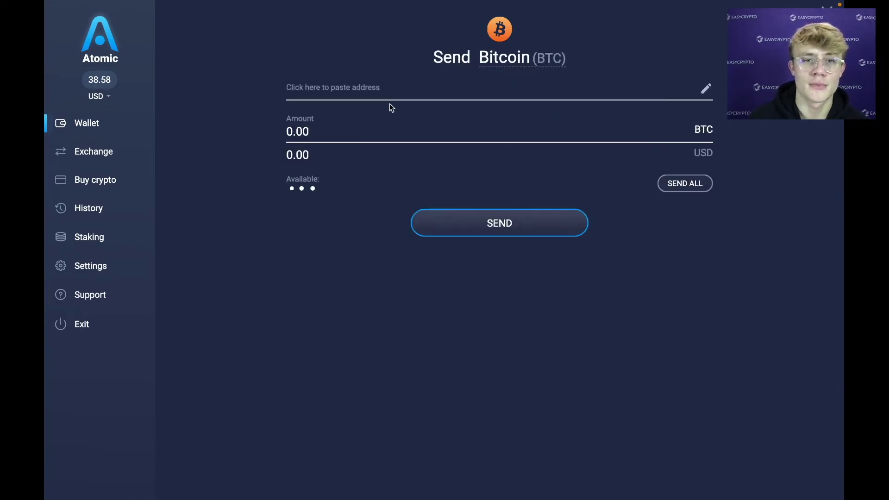
pyautogui.click(361, 87)
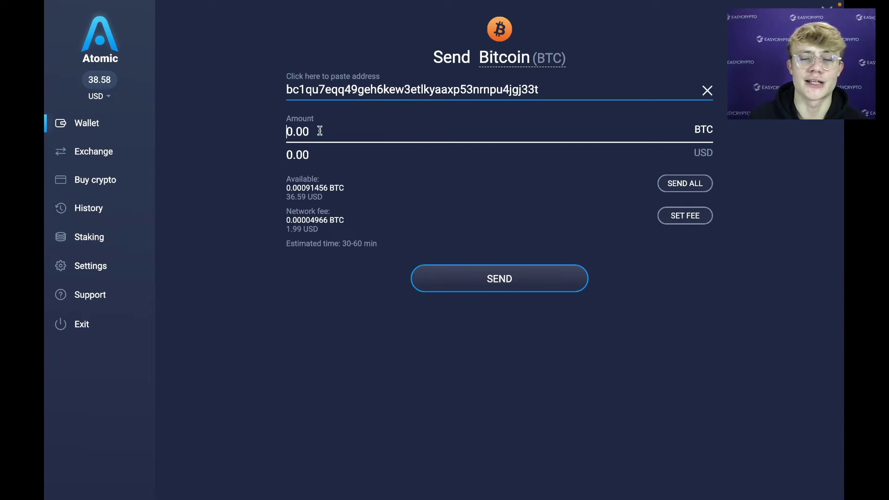
pyautogui.click(669, 183)
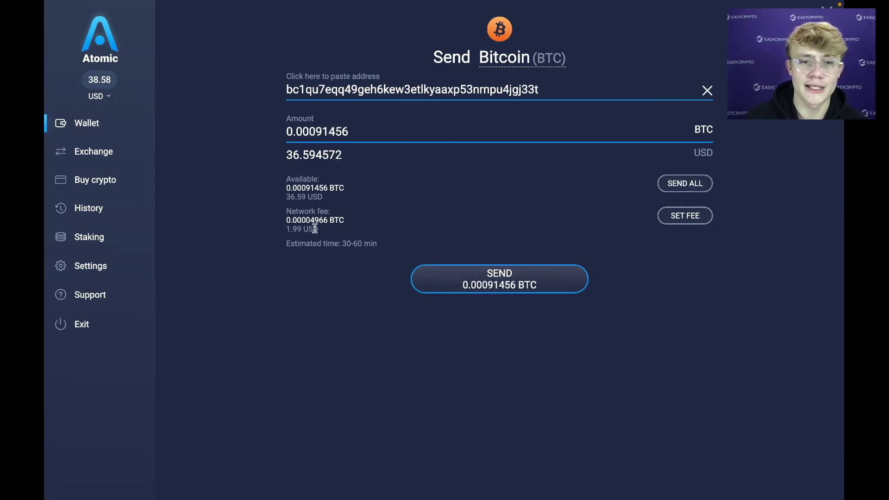
pyautogui.click(687, 216)
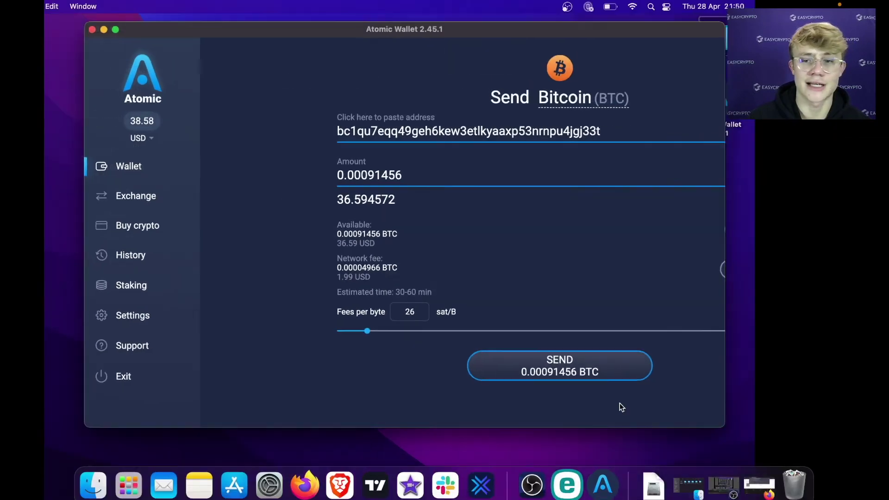
pyautogui.click(759, 483)
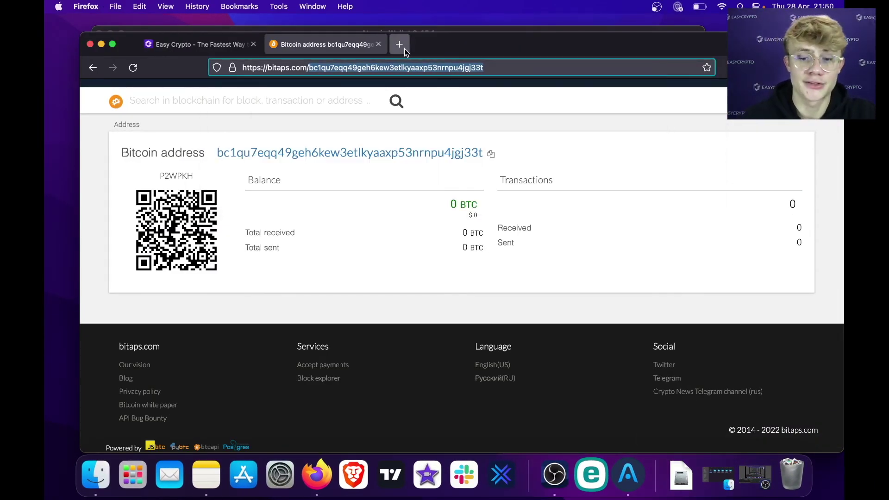
# Check mempool.space fee rates (5, 7, 10 sat/vB), then return to the full-screen wallet.
pyautogui.click(403, 47)
pyautogui.write('mempool.space')
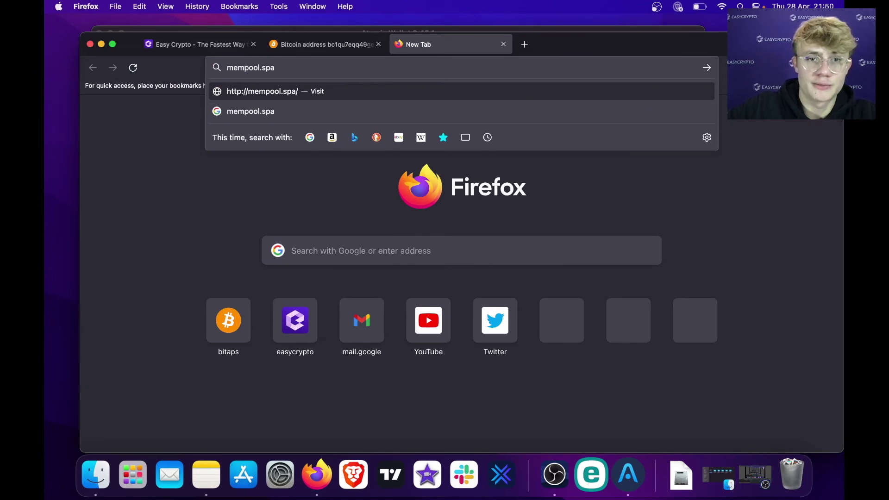
pyautogui.press('Return')
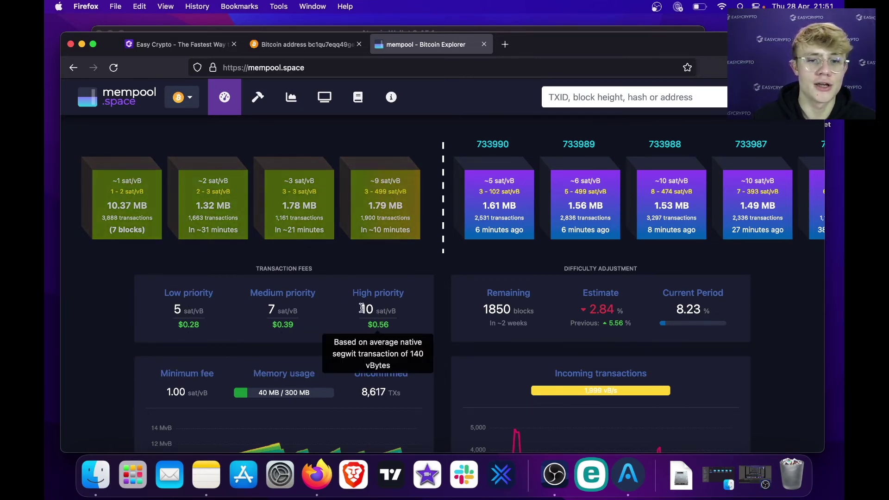
pyautogui.moveTo(363, 307)
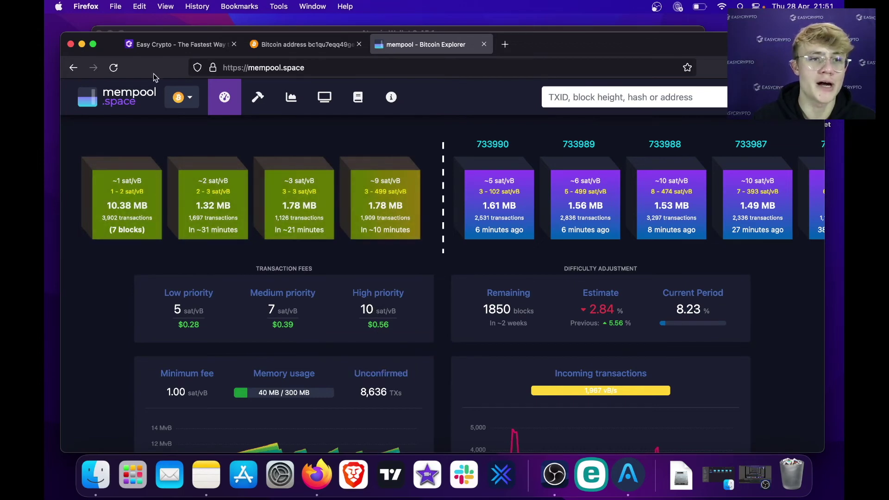
pyautogui.click(82, 44)
pyautogui.click(122, 33)
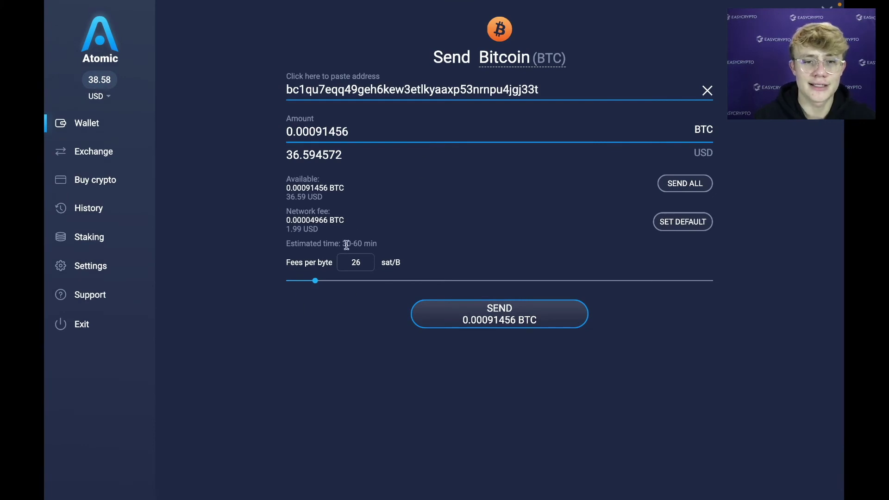
# Set a 10 sat/B fee for sending the full 0.00094512 BTC balance.
pyautogui.doubleClick(357, 263)
pyautogui.write('10')
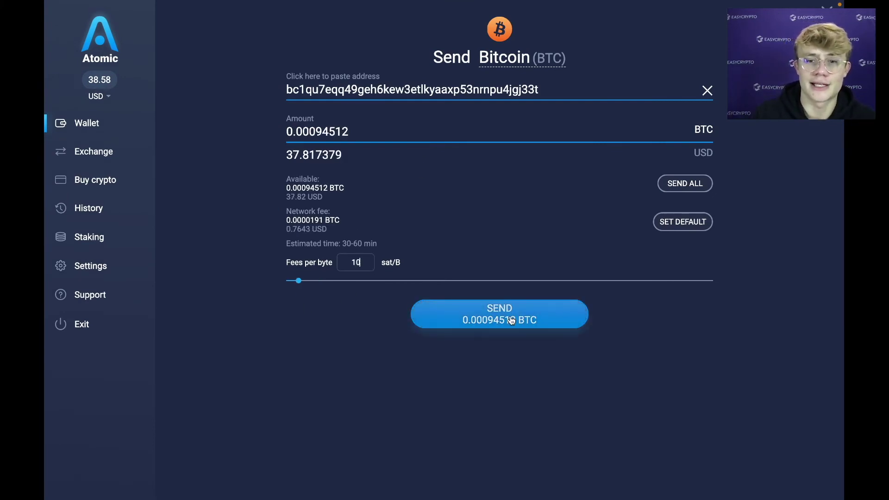
pyautogui.click(511, 320)
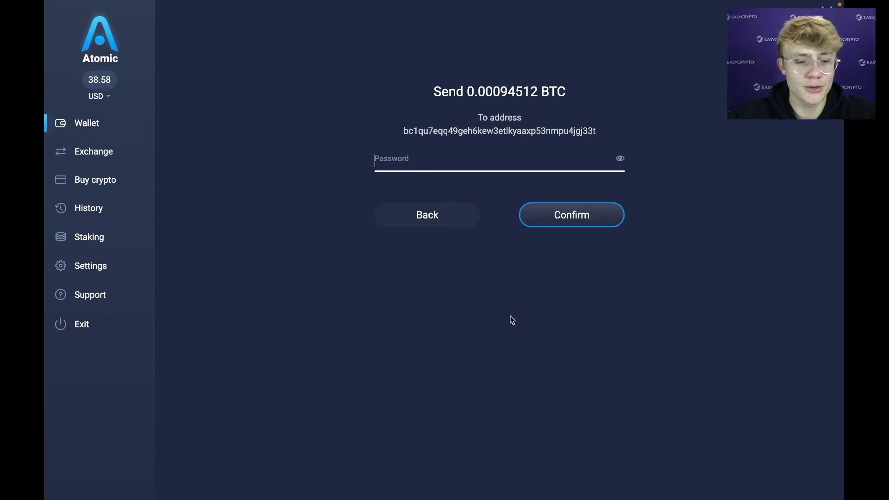
# Authorize the send with the wallet password and copy the resulting transaction hash.
pyautogui.hotkey('ctrl', 'v')
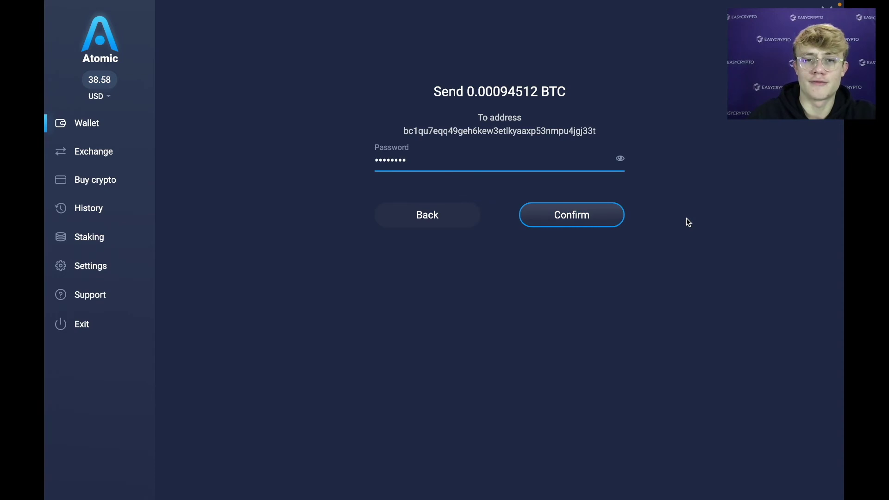
pyautogui.click(585, 210)
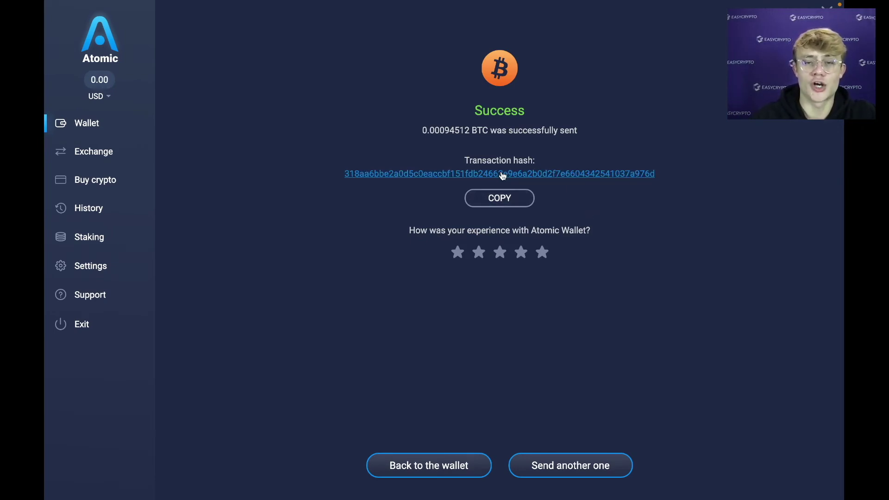
pyautogui.click(503, 199)
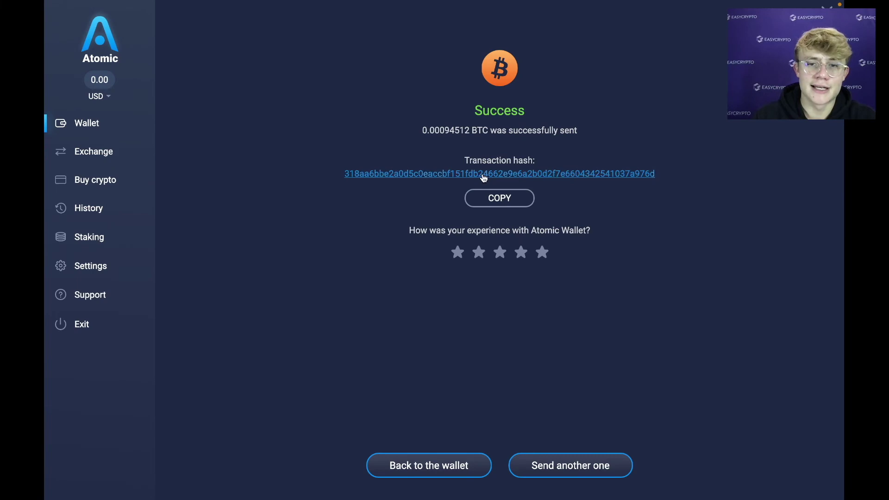
# View the sent transaction full screen in the explorer, unconfirmed with a 0.0000191 BTC fee.
pyautogui.hotkey('ctrl', 'Left')
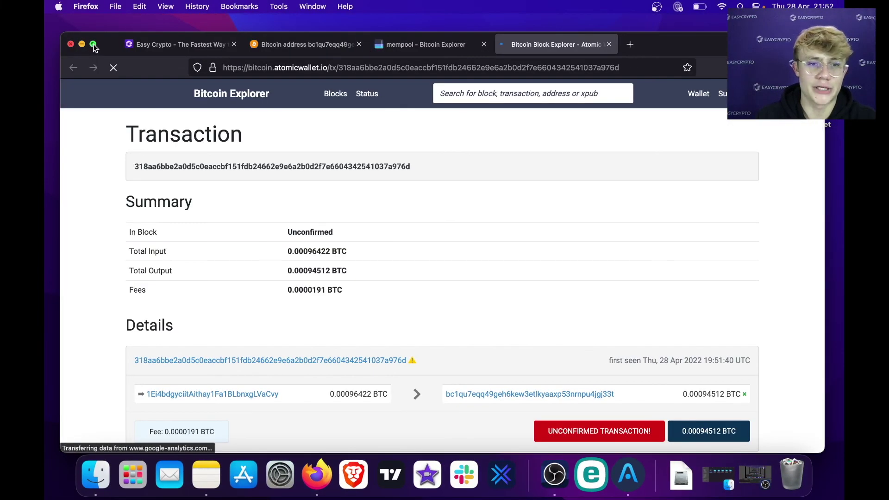
pyautogui.click(93, 45)
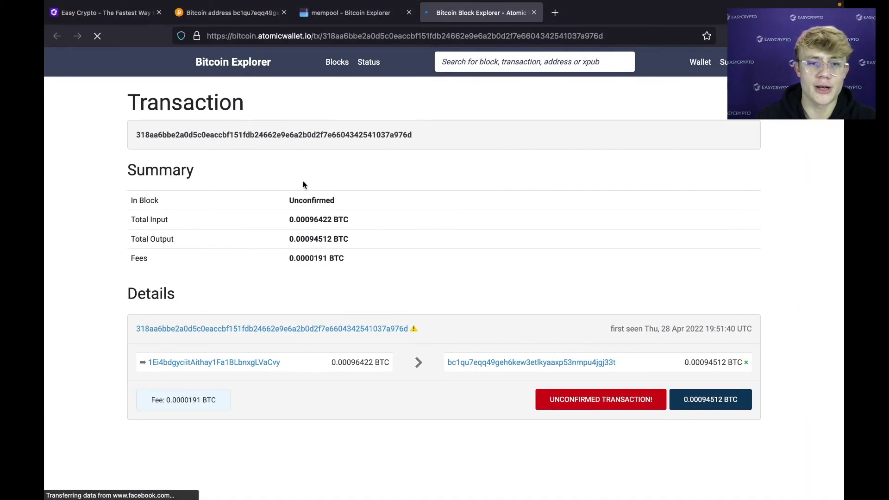
pyautogui.doubleClick(367, 133)
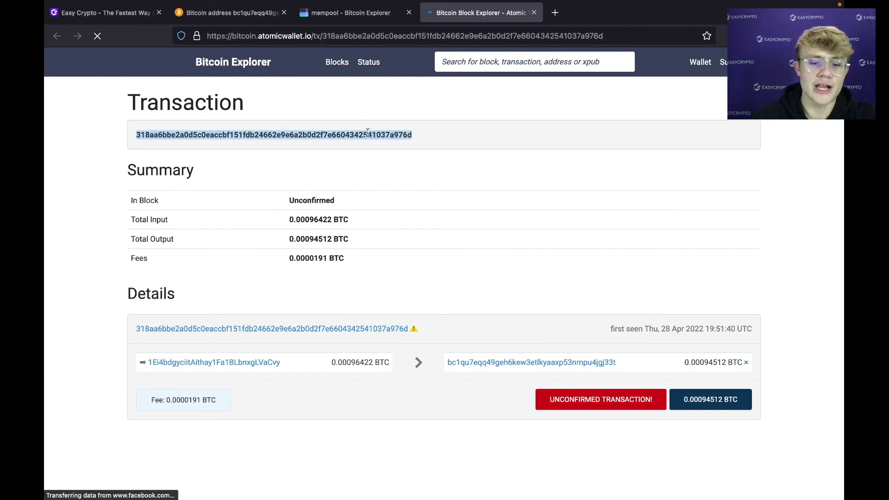
# Search the copied transaction hash on the bitaps page.
pyautogui.moveTo(225, 4)
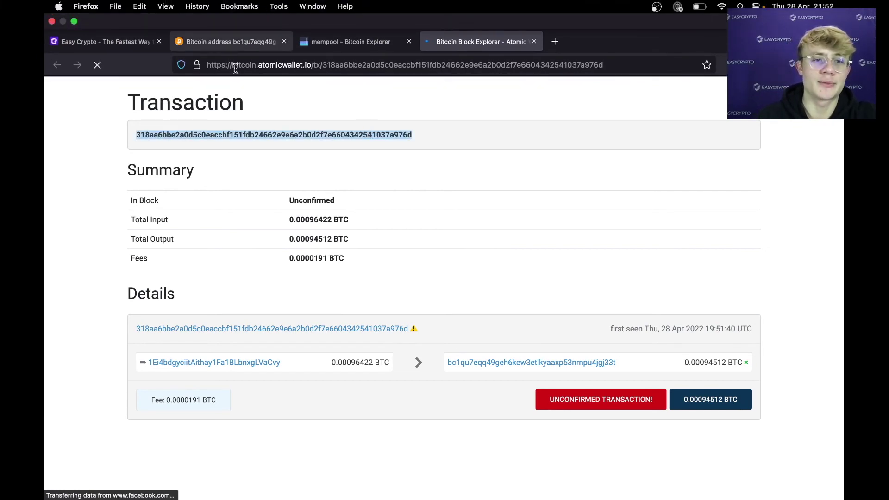
pyautogui.click(244, 14)
pyautogui.click(240, 100)
pyautogui.hotkey('ctrl', 'v')
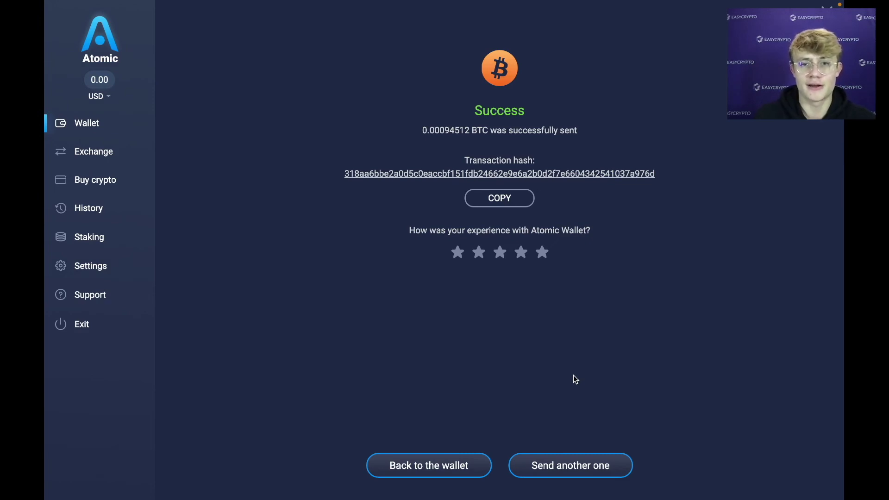
# Check the outgoing 0.00094512 BTC entry in History, ending on the zero-balance Wallet coin list.
pyautogui.click(419, 464)
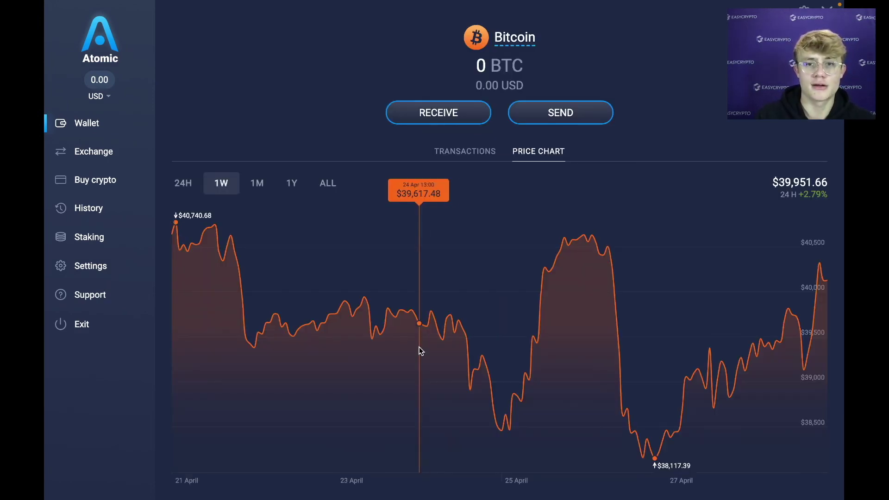
pyautogui.click(94, 124)
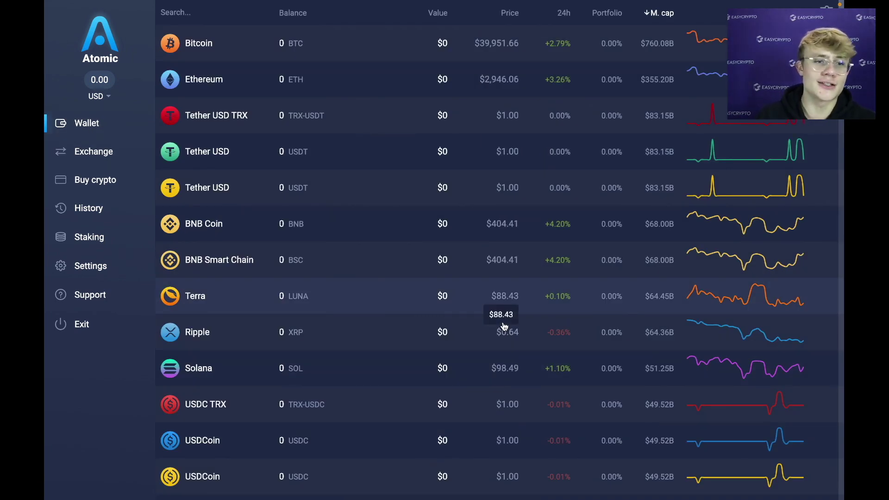
pyautogui.click(117, 245)
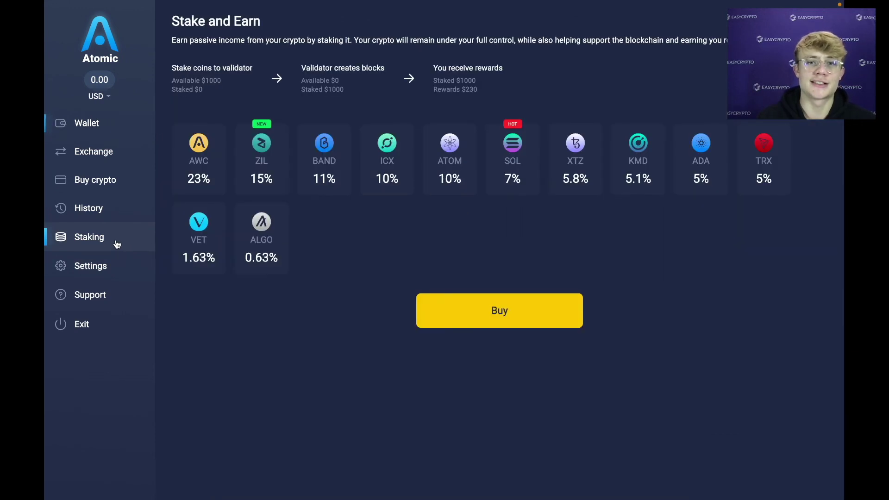
pyautogui.click(95, 211)
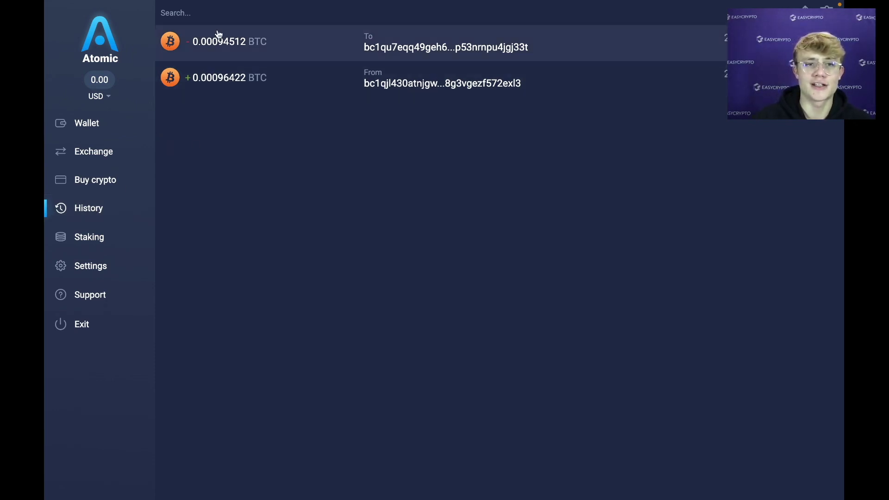
pyautogui.click(111, 125)
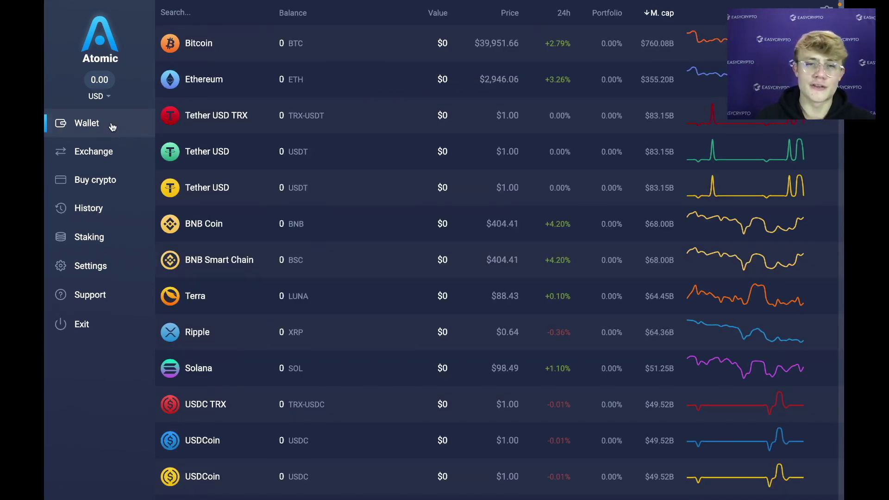